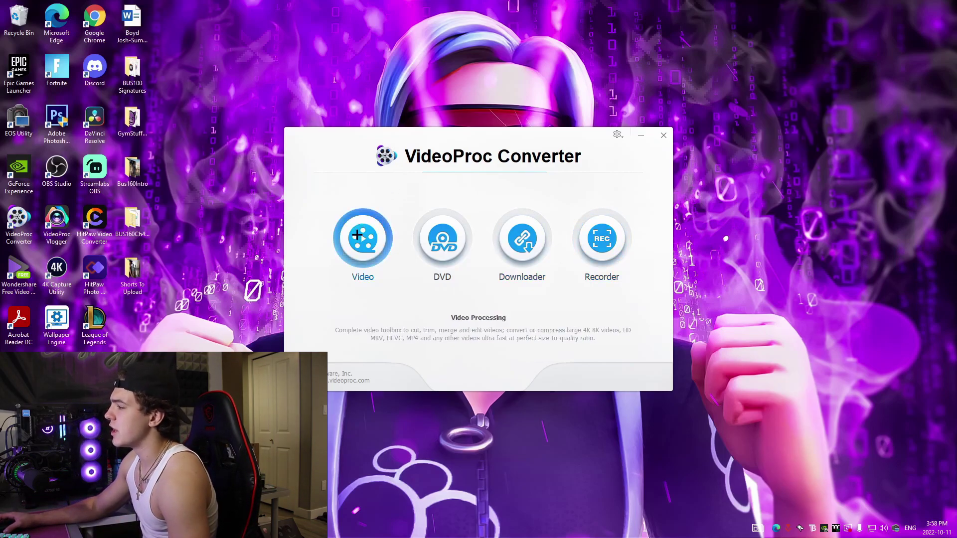
# Open the Video conversion module from the VideoProc Converter home screen.
pyautogui.click(360, 235)
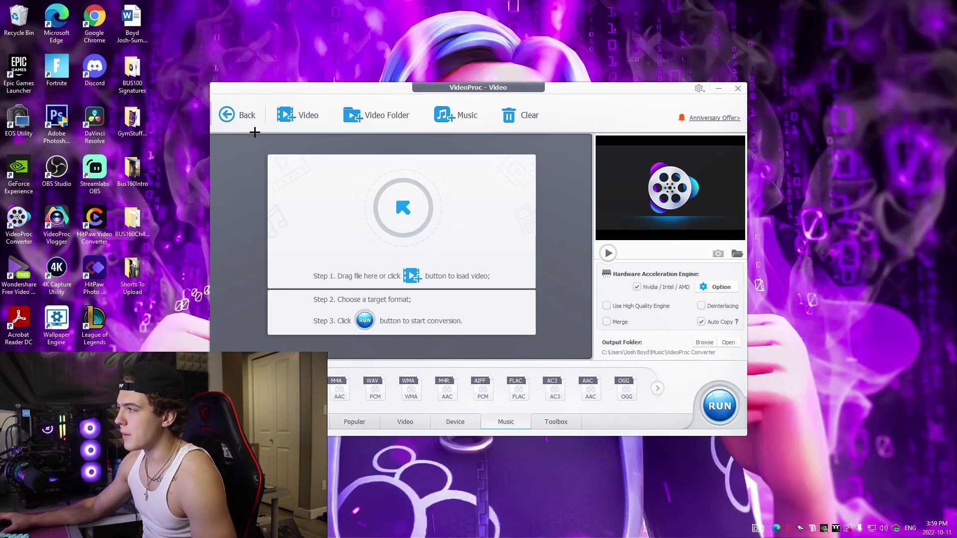
pyautogui.click(297, 115)
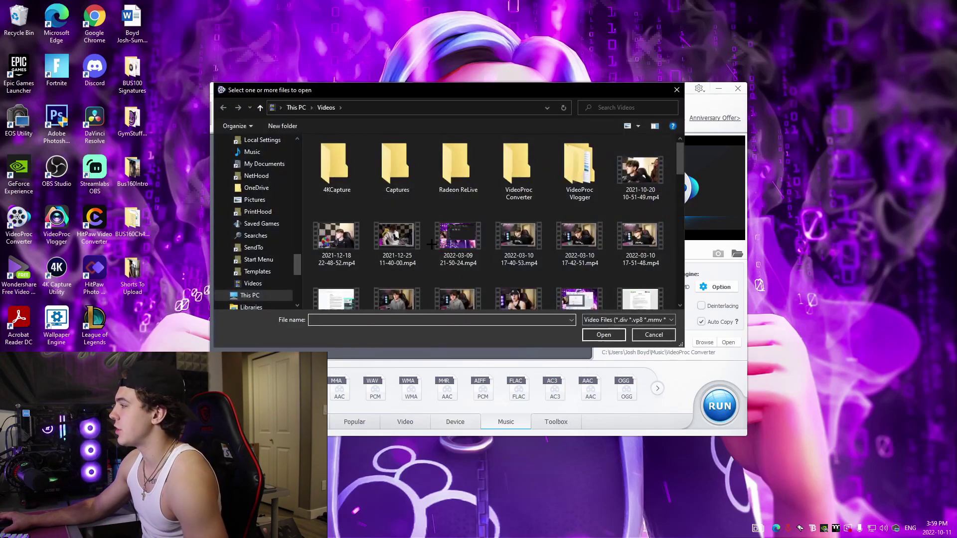
pyautogui.click(641, 172)
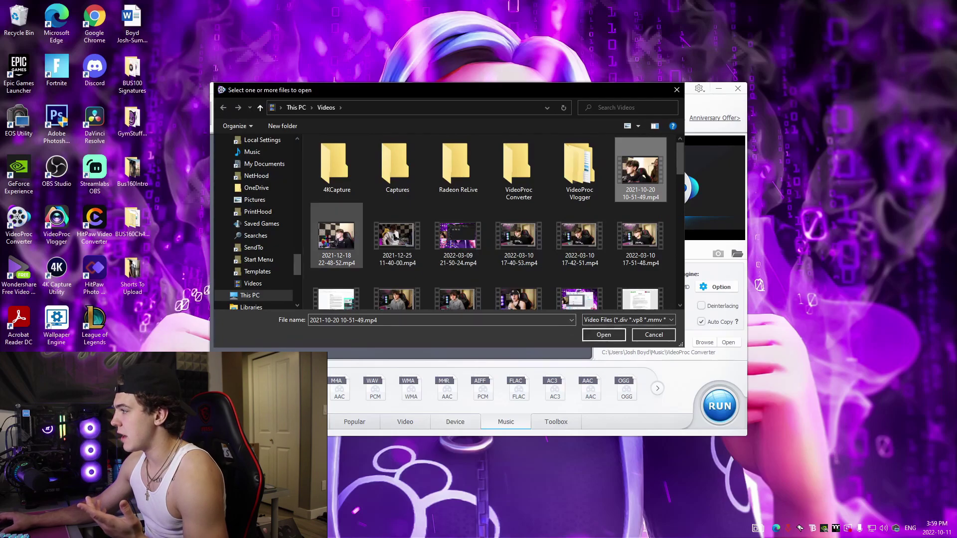
pyautogui.click(337, 235)
pyautogui.click(604, 335)
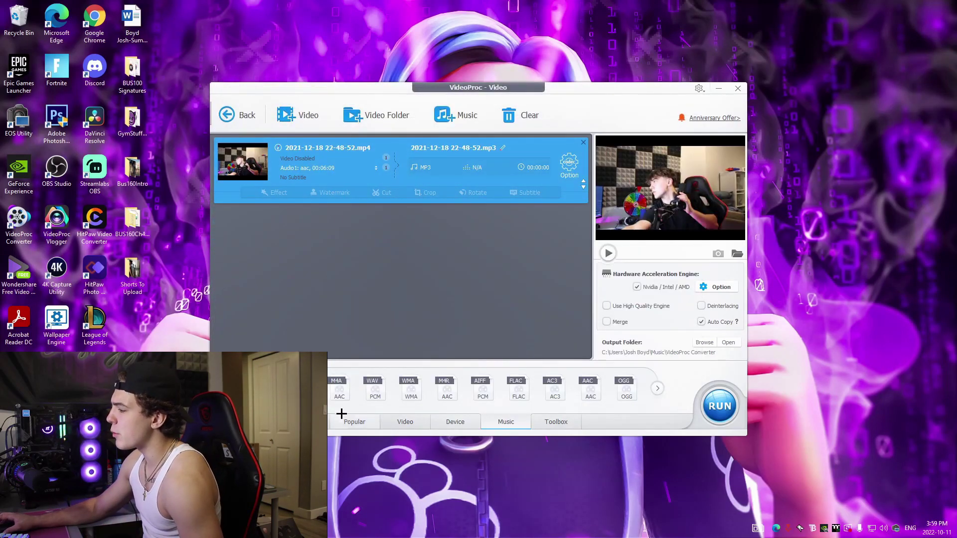
# Set the clip's output format to M4V H264 after trying MKV and MP4.
pyautogui.click(399, 423)
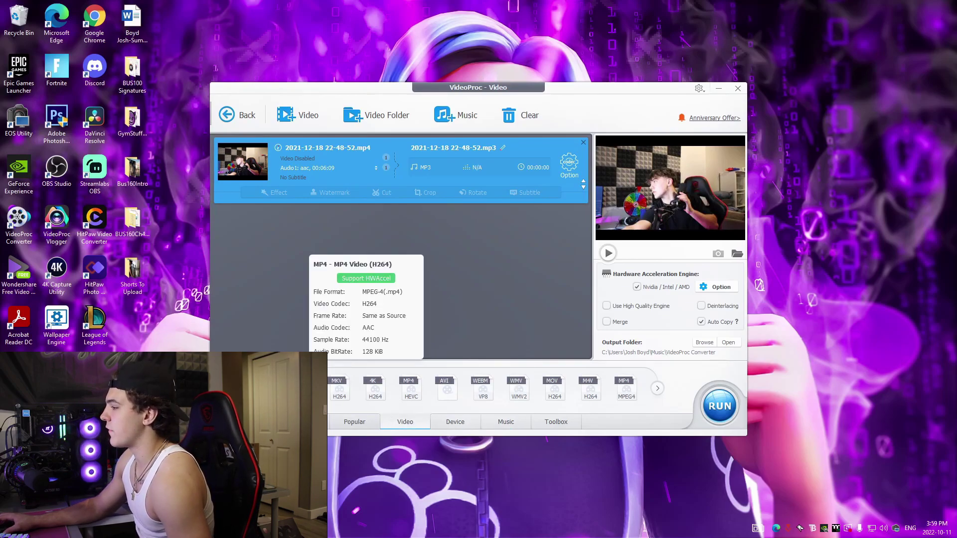
pyautogui.click(339, 392)
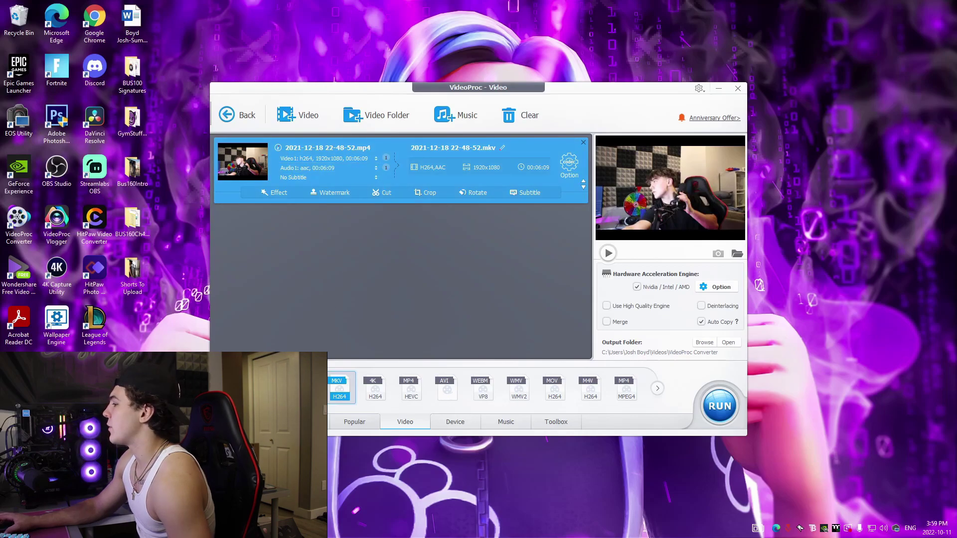
pyautogui.click(303, 389)
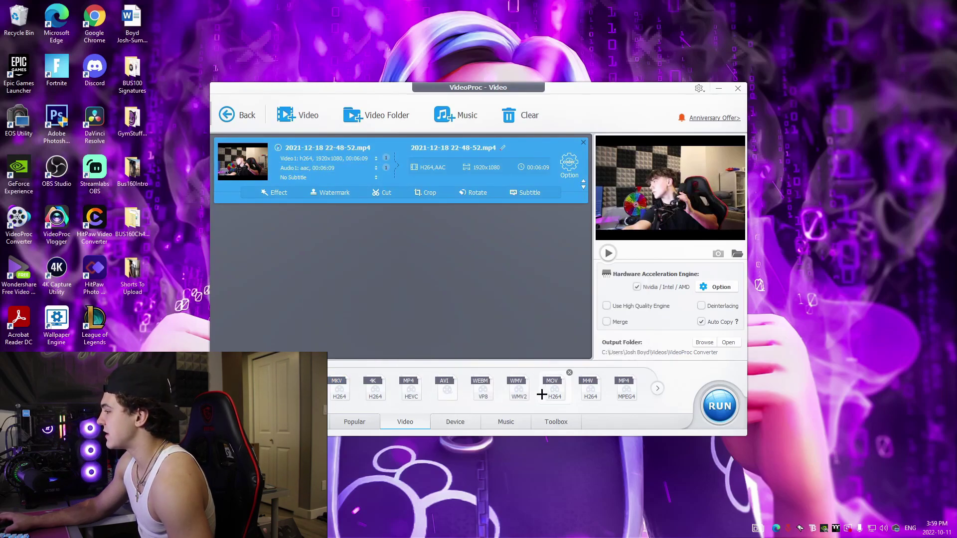
pyautogui.moveTo(549, 394)
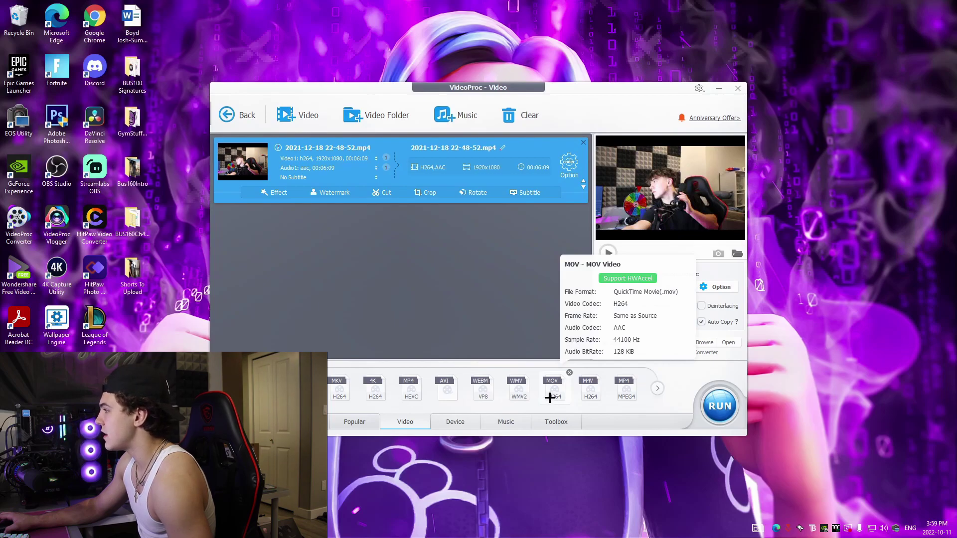
pyautogui.click(593, 391)
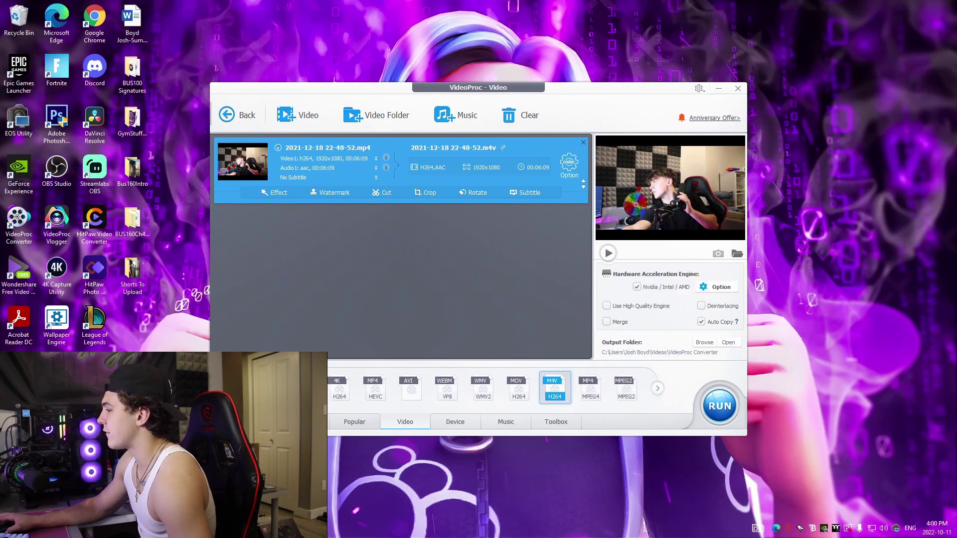
pyautogui.click(455, 422)
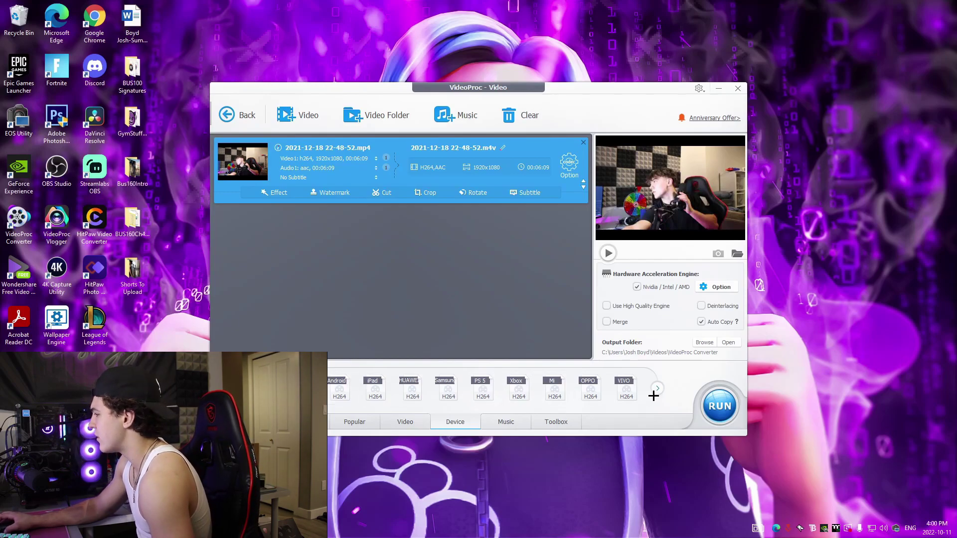
# Browse the Music formats, then bring up the editing toolbox for the clip.
pyautogui.click(506, 422)
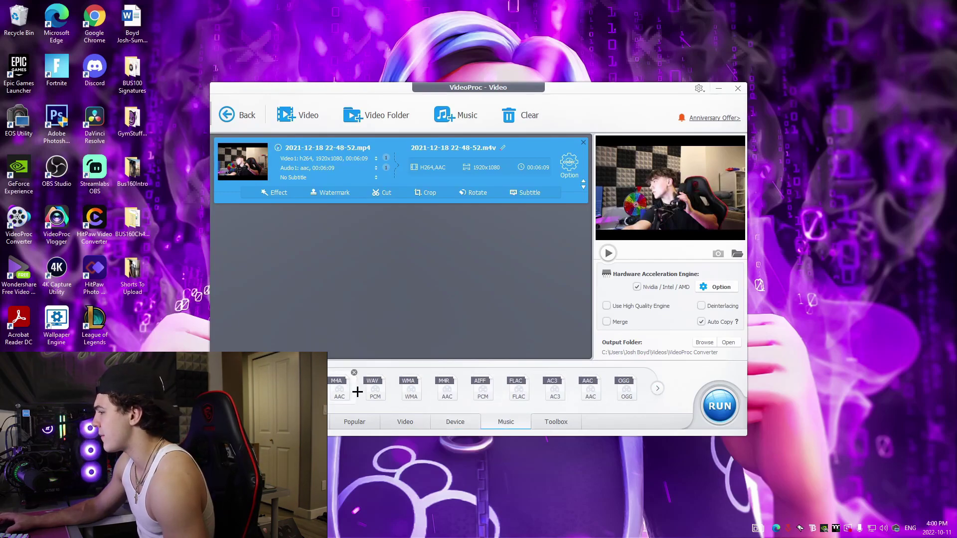
pyautogui.click(557, 421)
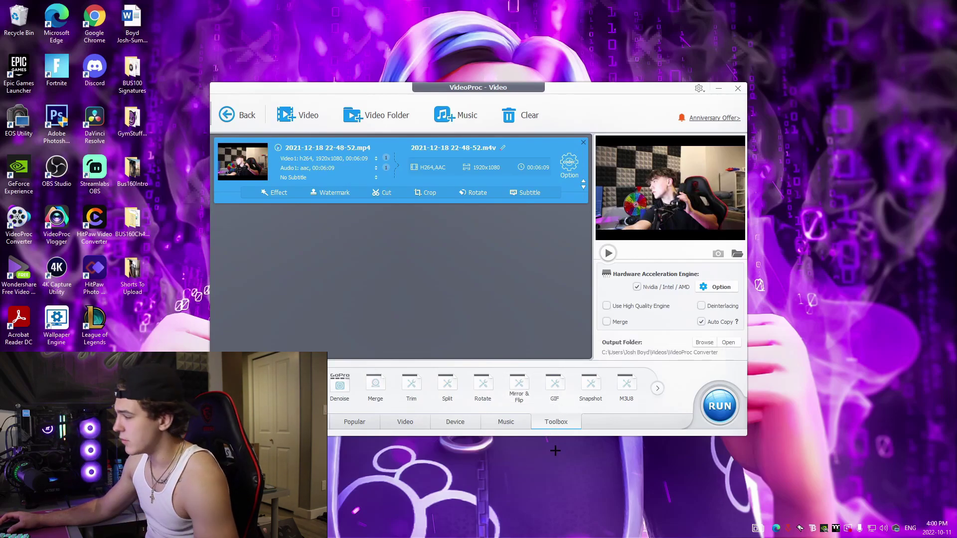
# Choose the Merge tool for the clip after trying Trim and Split.
pyautogui.click(655, 388)
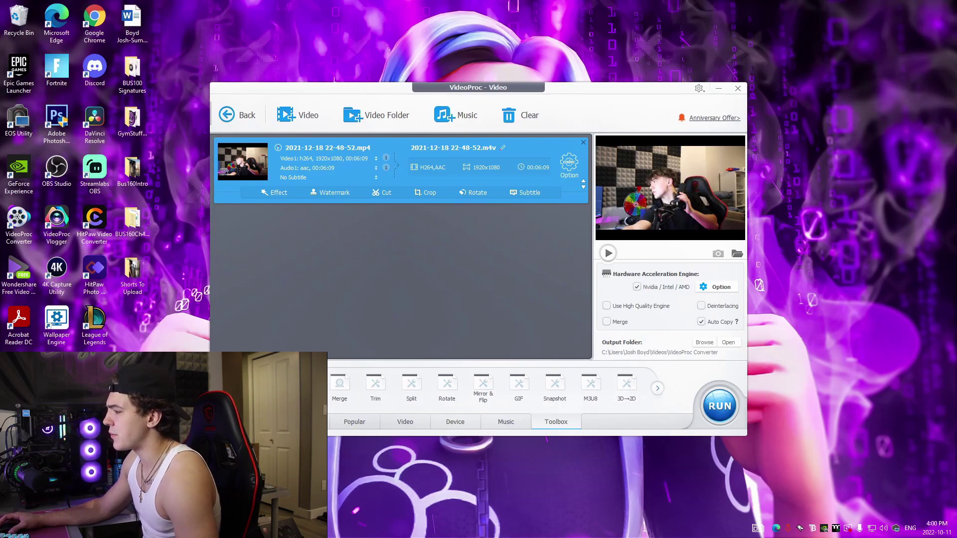
pyautogui.scroll(1, 349, 386)
pyautogui.click(410, 389)
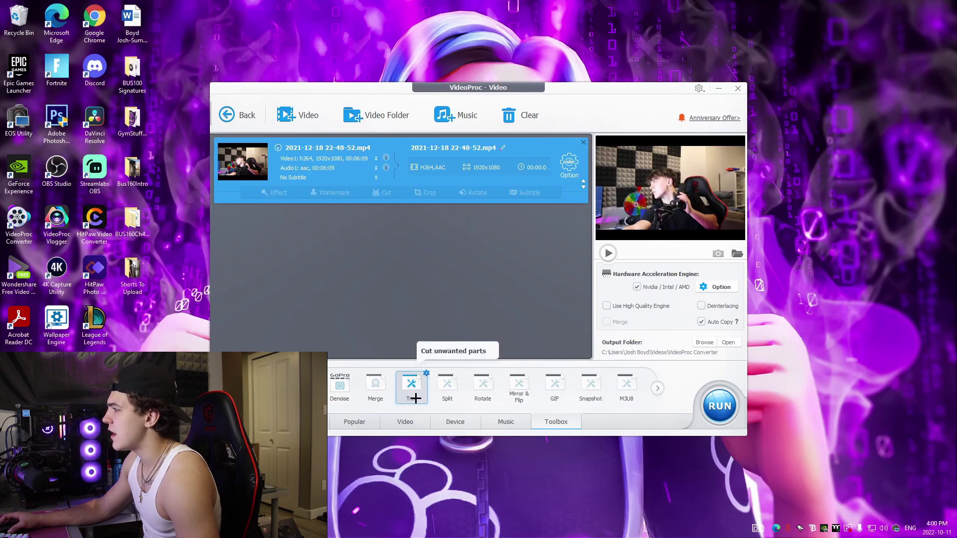
pyautogui.click(446, 386)
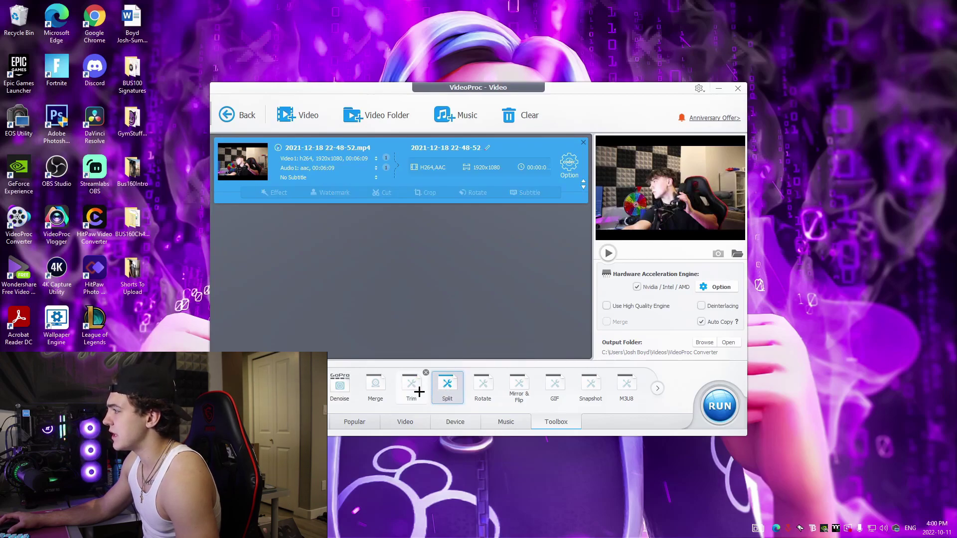
pyautogui.click(418, 391)
pyautogui.click(377, 390)
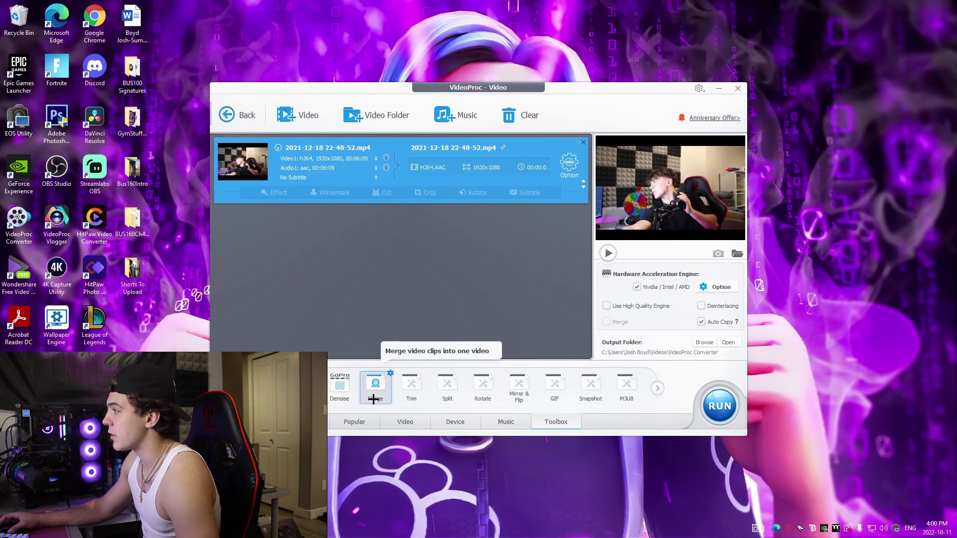
# Switch the clip's output to MP3 audio only and run the conversion.
pyautogui.click(410, 415)
pyautogui.click(332, 404)
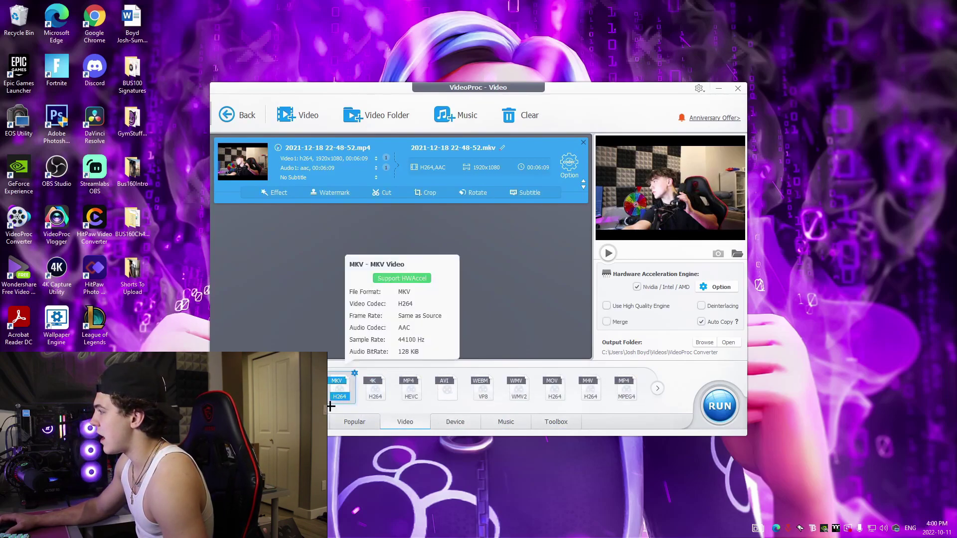
pyautogui.click(434, 418)
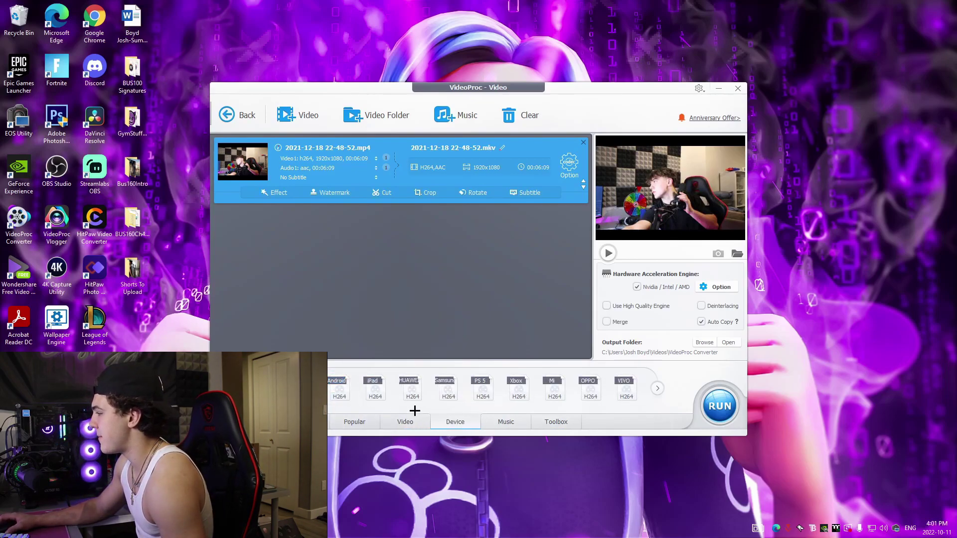
pyautogui.click(506, 421)
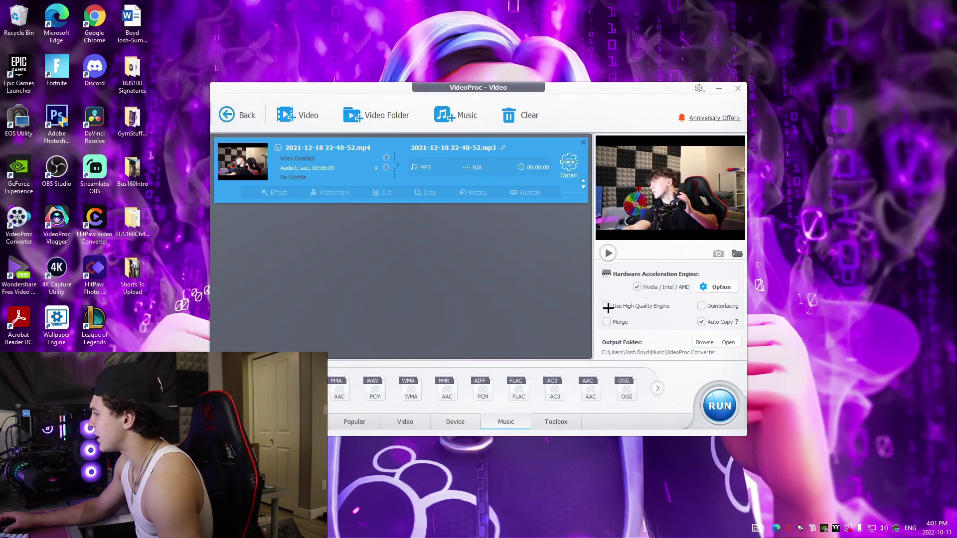
pyautogui.click(720, 407)
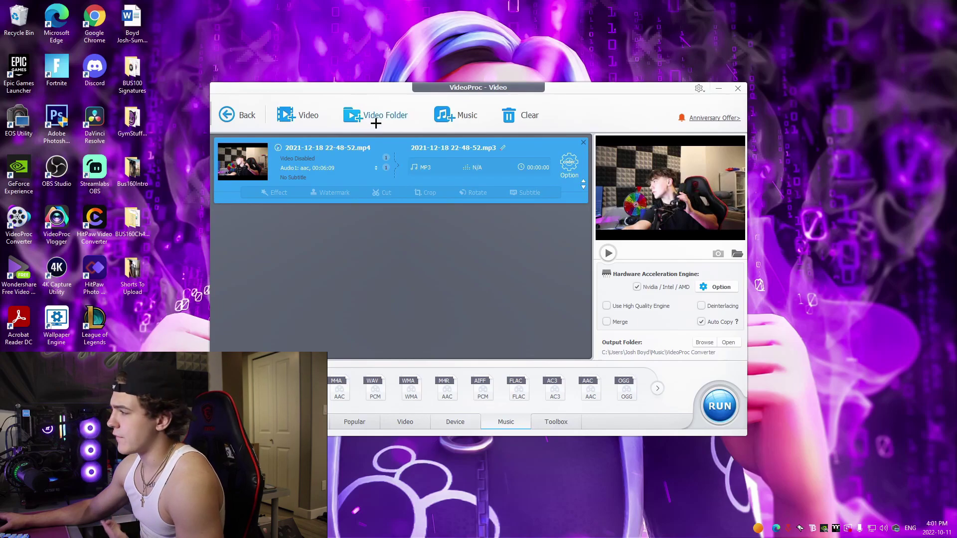
# Return to the home screen and open the Recorder module.
pyautogui.click(246, 114)
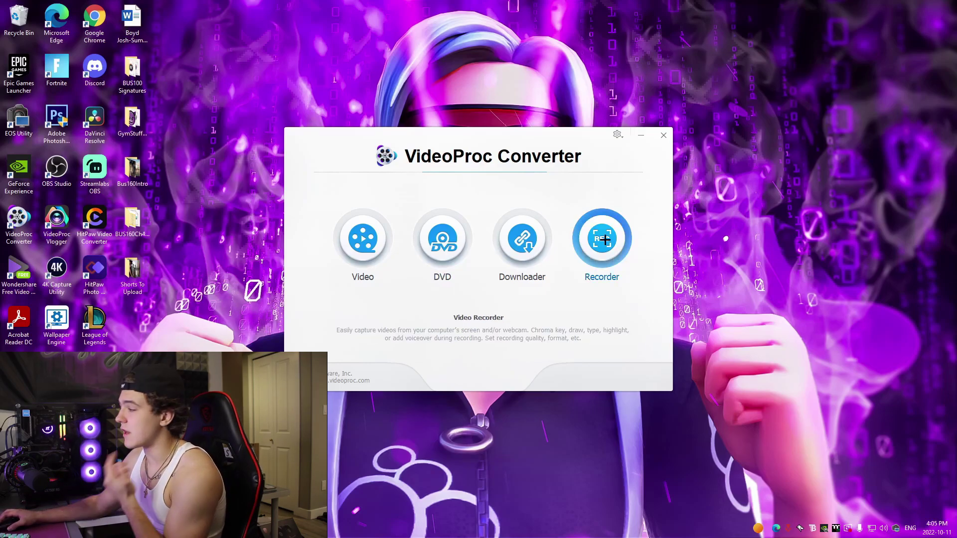
pyautogui.click(602, 240)
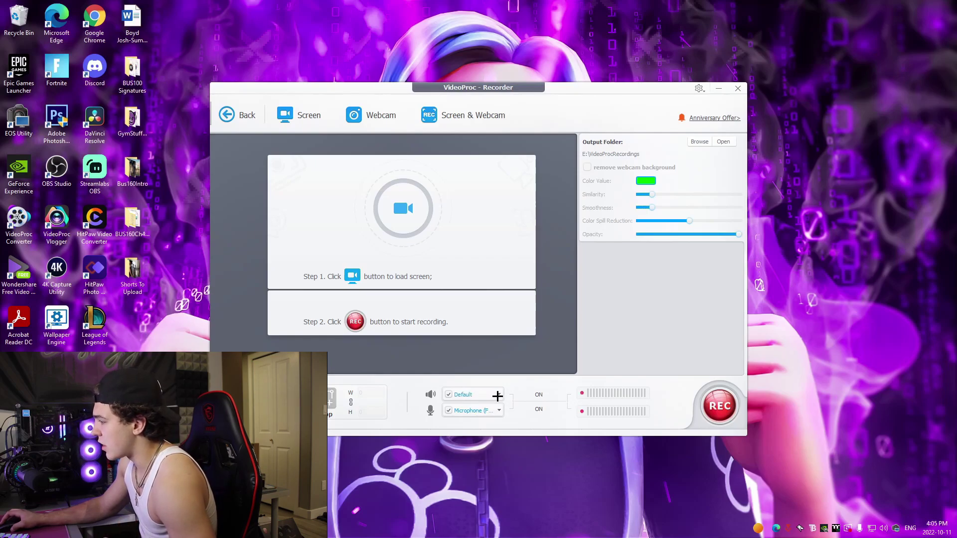
# Put the Recorder in screen-only mode, previewing the main display.
pyautogui.click(499, 412)
pyautogui.click(522, 425)
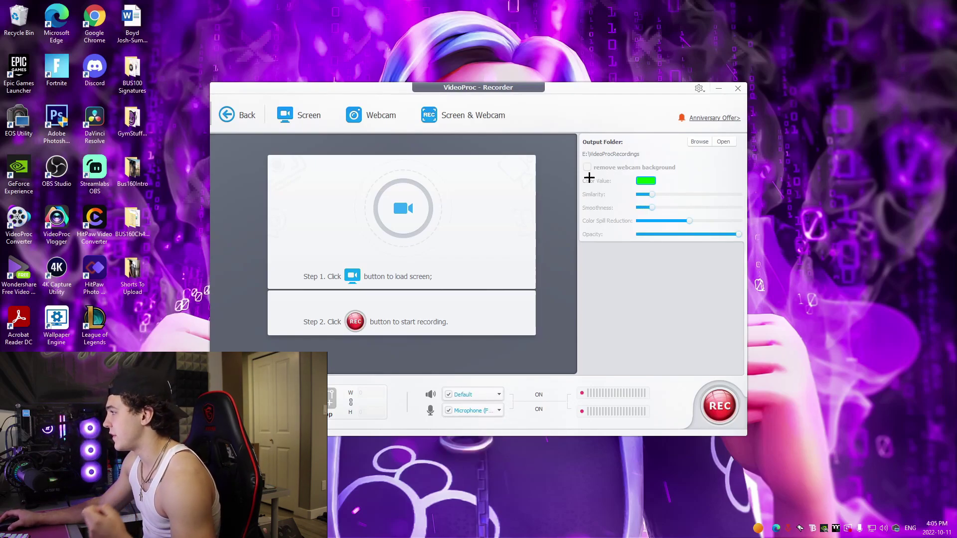
pyautogui.click(373, 115)
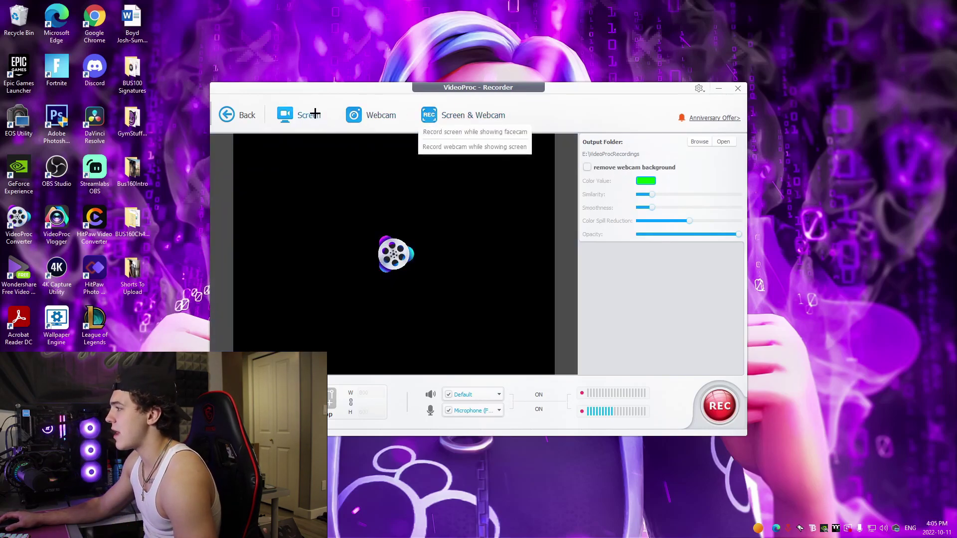
pyautogui.click(310, 115)
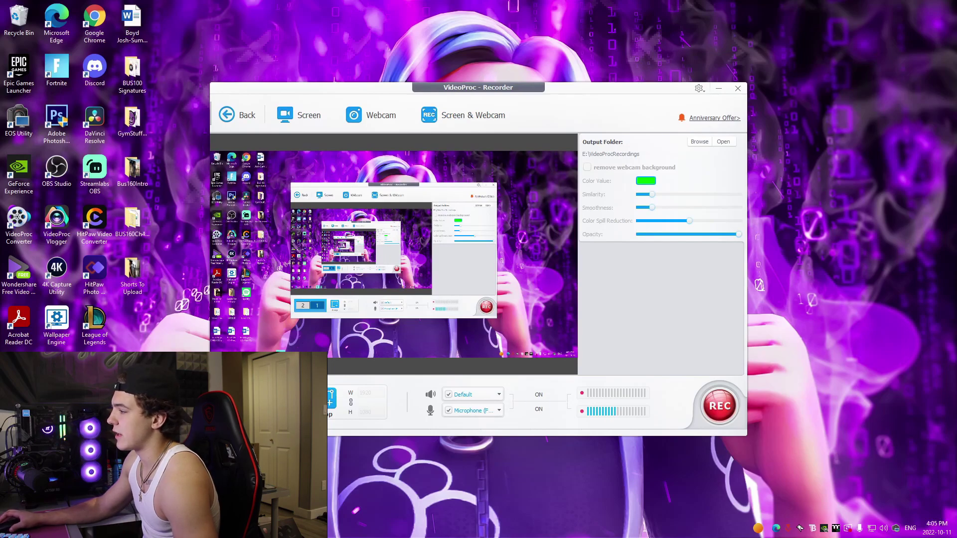
pyautogui.click(243, 403)
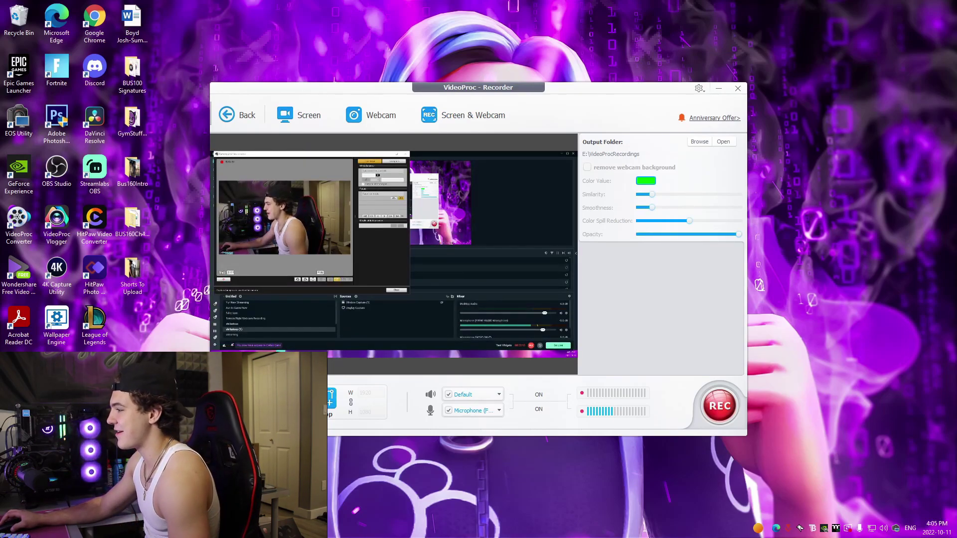
pyautogui.click(279, 404)
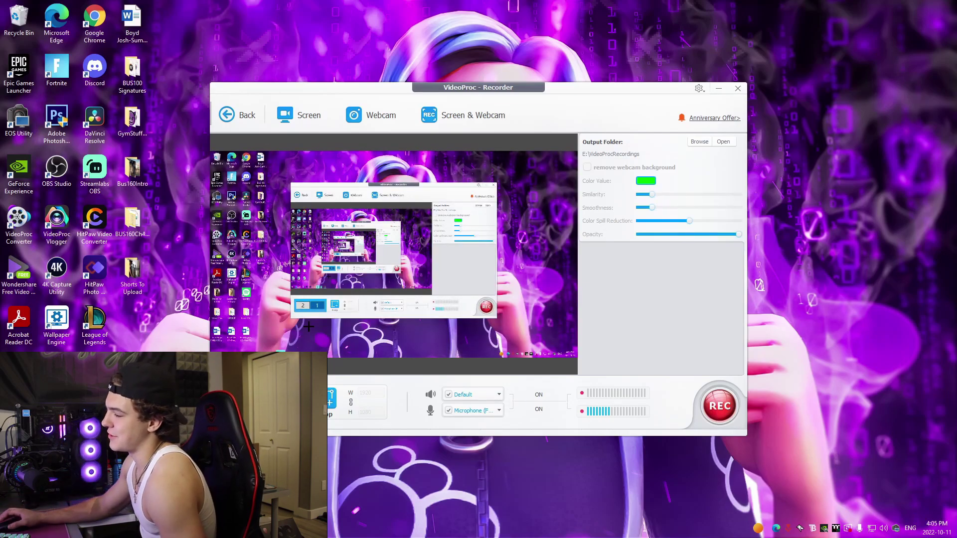